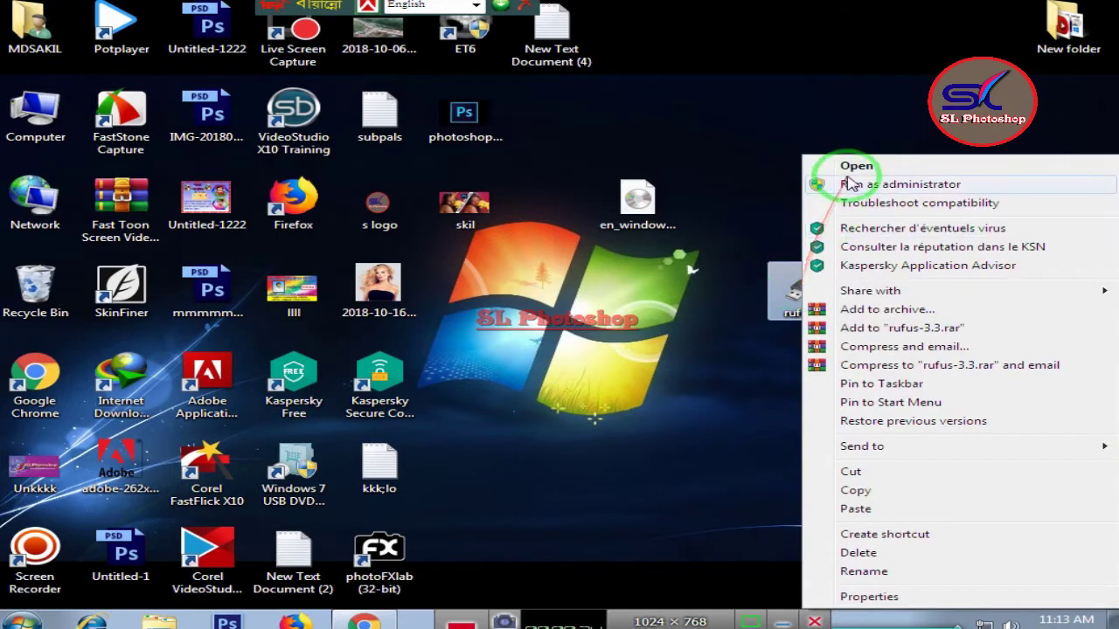
Launch rufus-3.3 from the desktop and allow it to check for application updates online.
{"action": "left_click", "coordinate": [846, 166]}
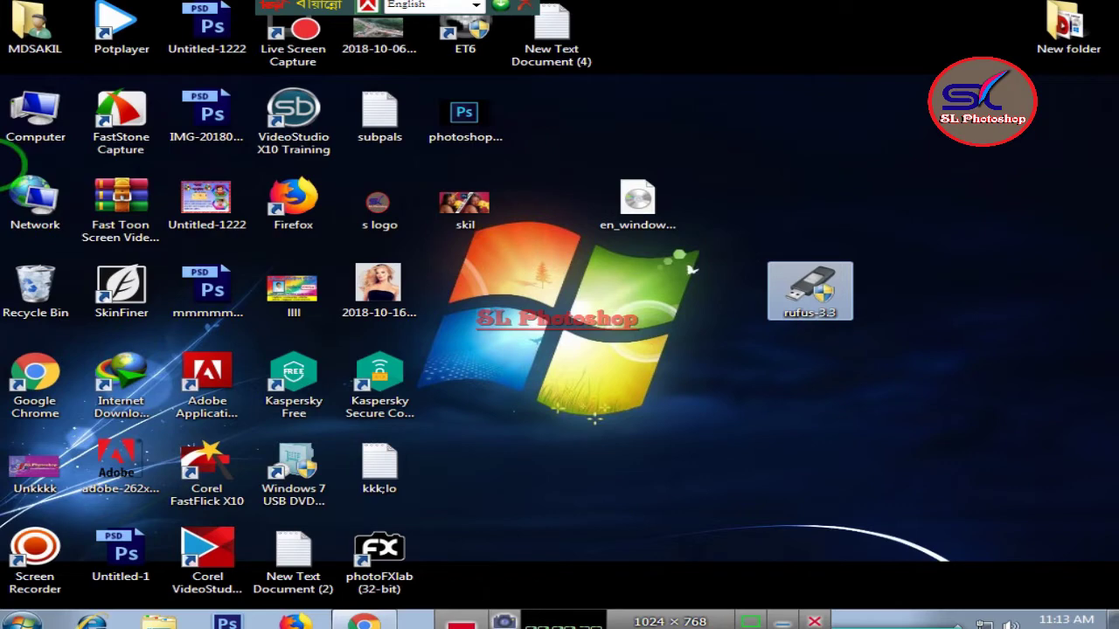
{"action": "left_click", "coordinate": [665, 352]}
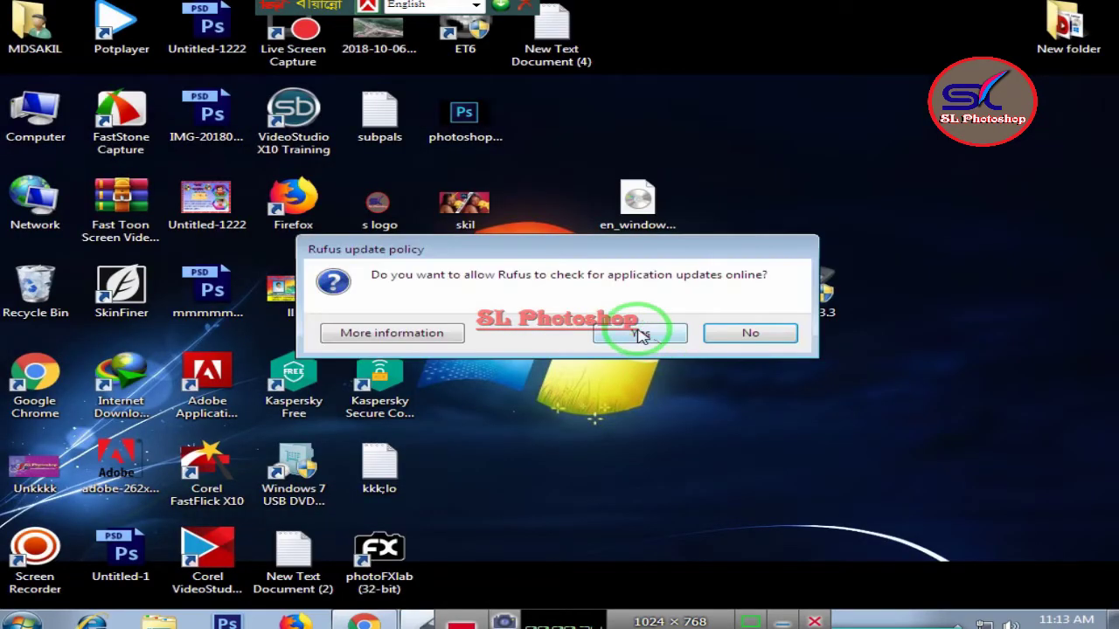
{"action": "left_click", "coordinate": [641, 335]}
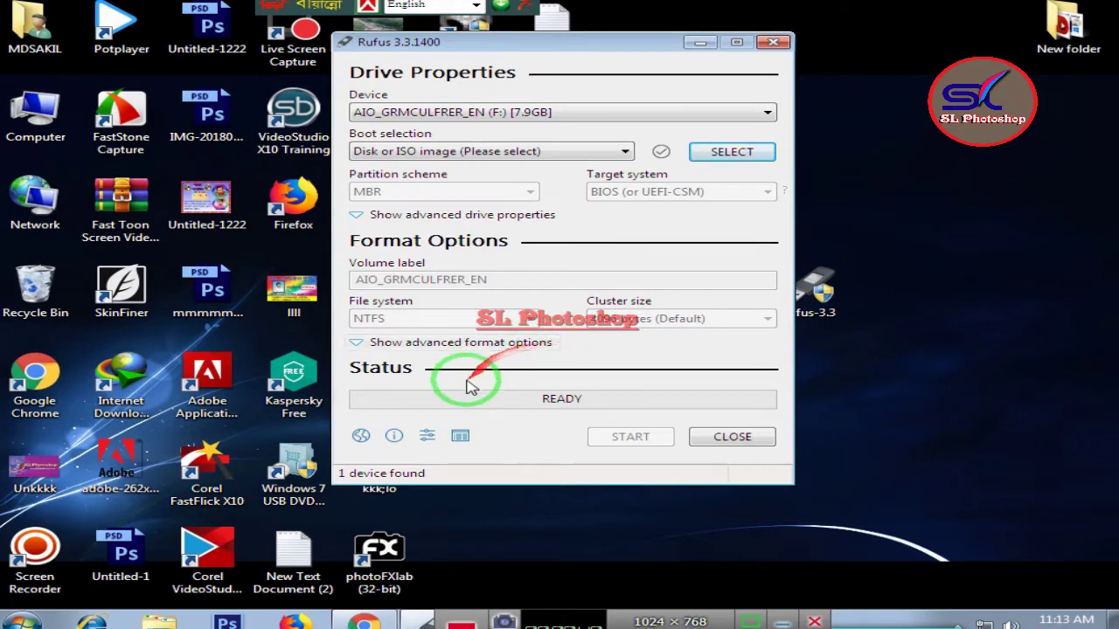
{"action": "left_click_drag", "start_coordinate": [592, 49], "coordinate": [591, 111]}
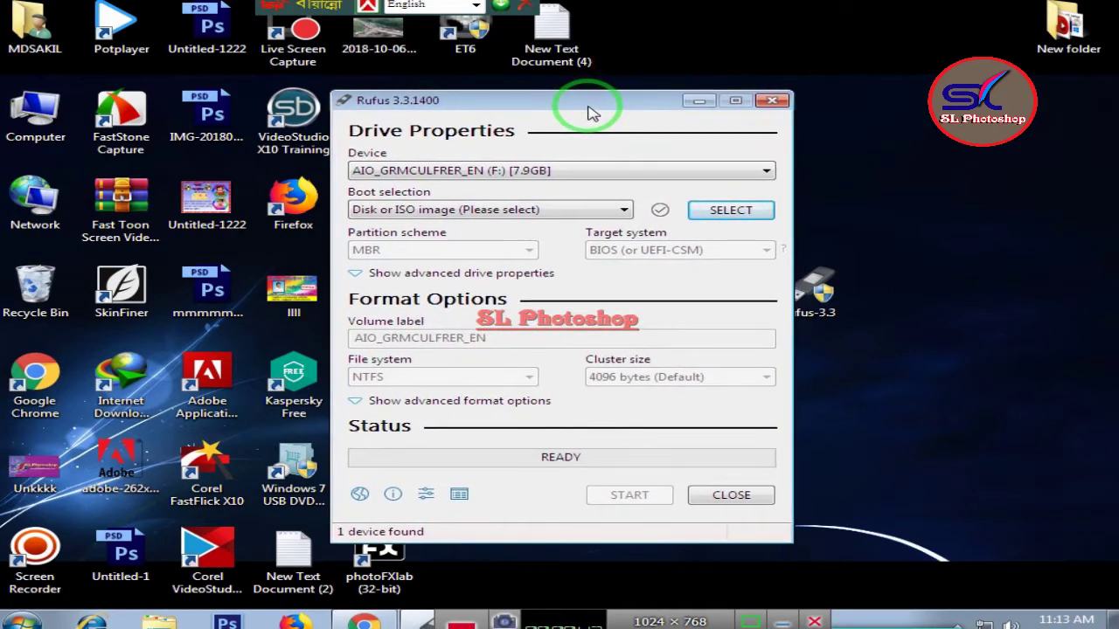
Load the en_windows_7_ultimate_x86_dvd disc image from the Desktop as the boot selection.
{"action": "left_click", "coordinate": [622, 210]}
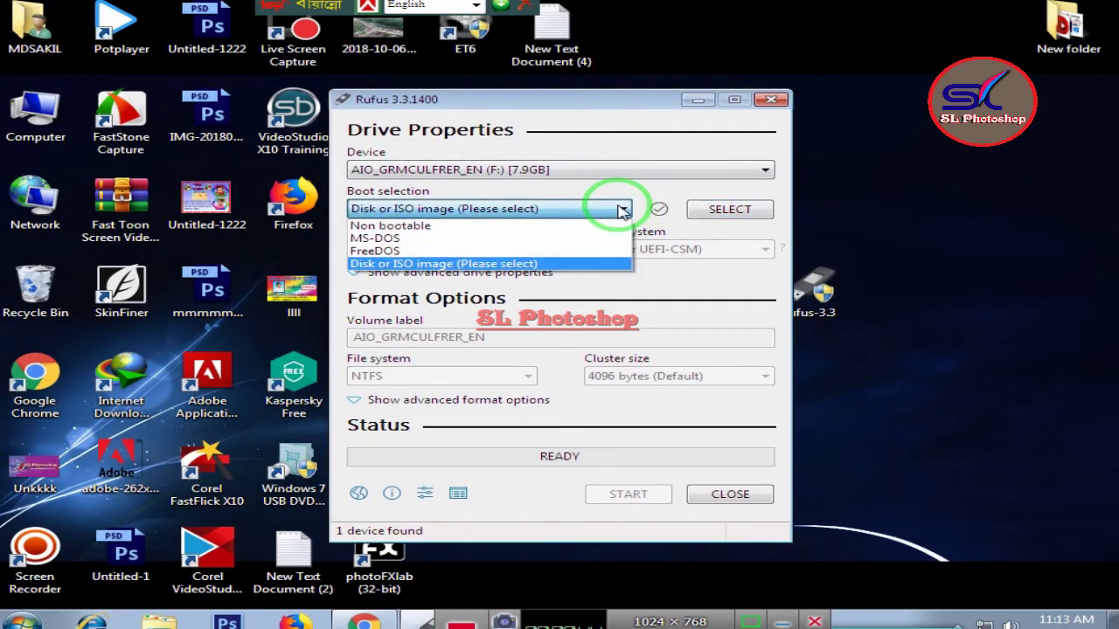
{"action": "left_click", "coordinate": [623, 209]}
{"action": "left_click", "coordinate": [743, 213]}
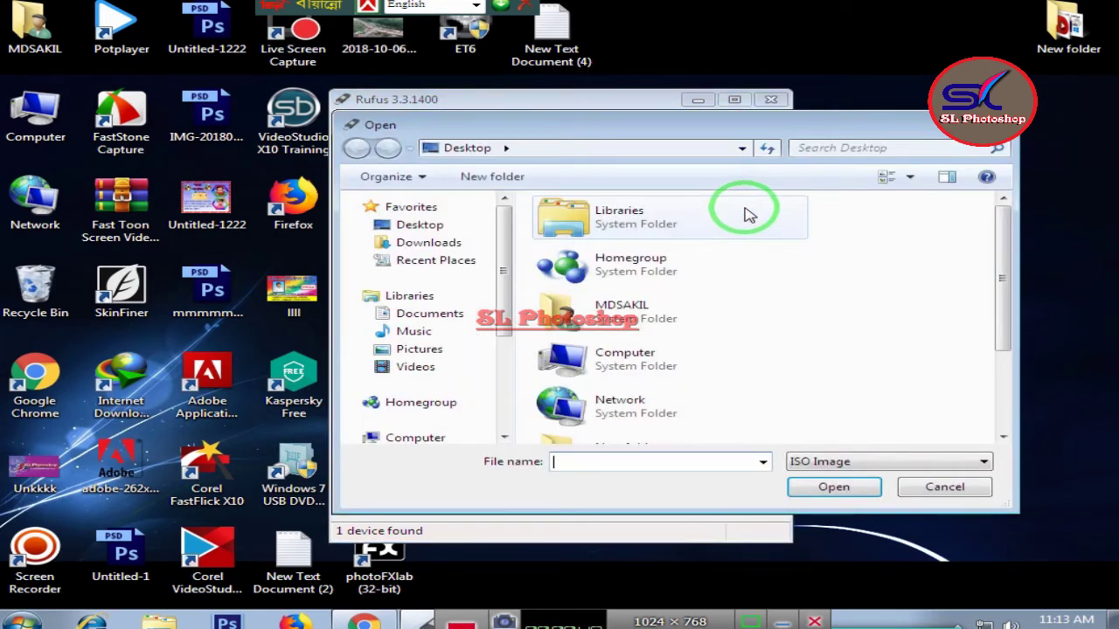
{"action": "left_click_drag", "start_coordinate": [996, 220], "coordinate": [1004, 315]}
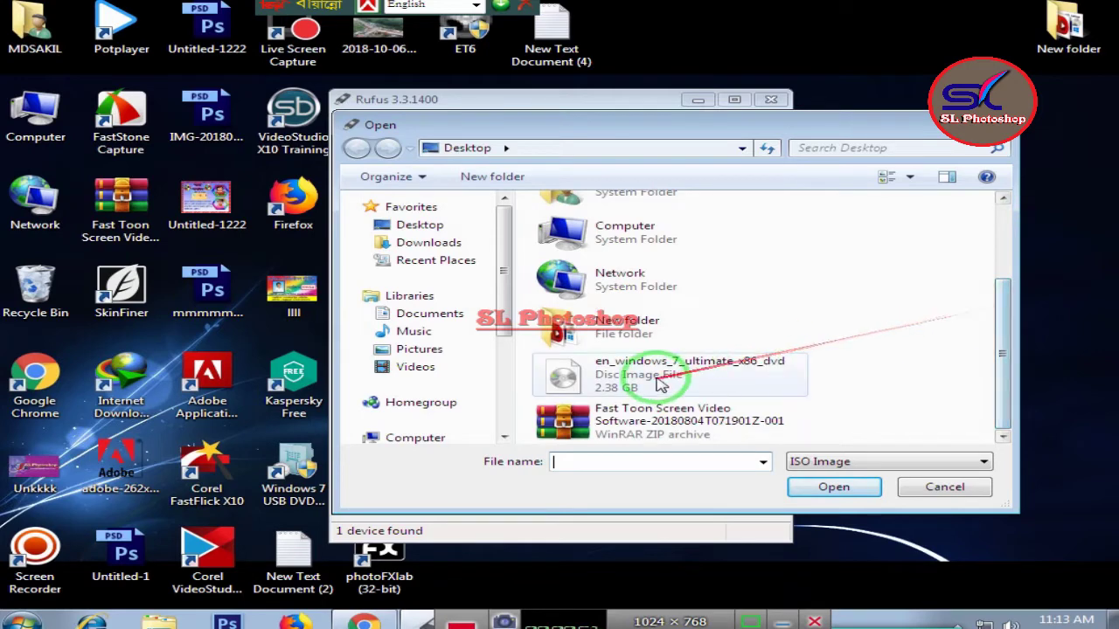
{"action": "left_click", "coordinate": [609, 391]}
{"action": "left_click", "coordinate": [830, 490]}
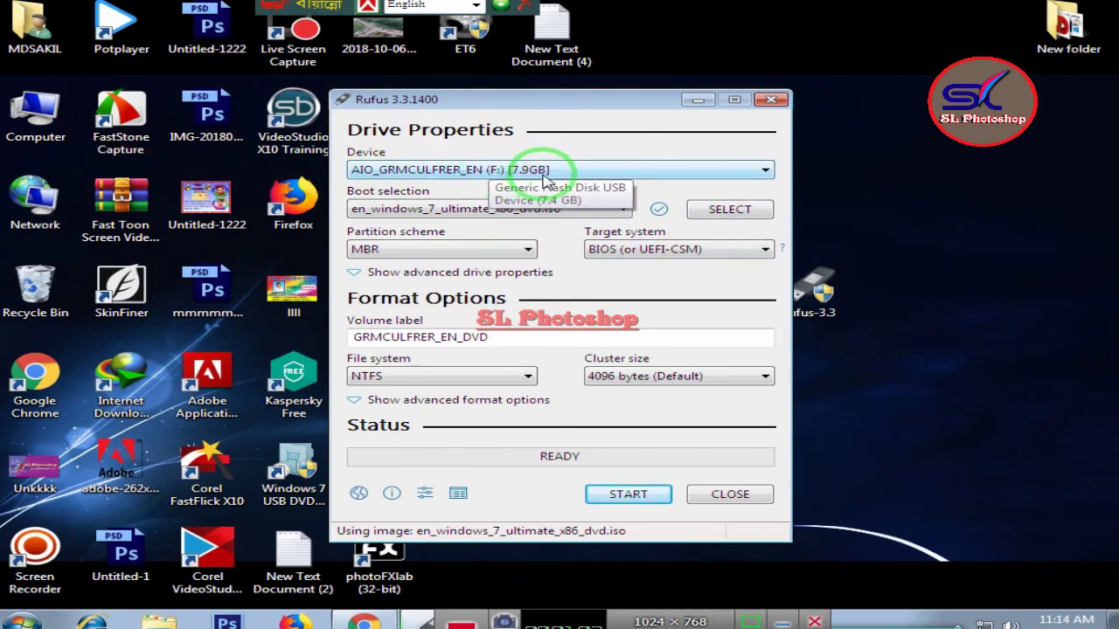
Check the USB drive F: among the removable storage devices in Computer, and close the window.
{"action": "double_click", "coordinate": [4, 116]}
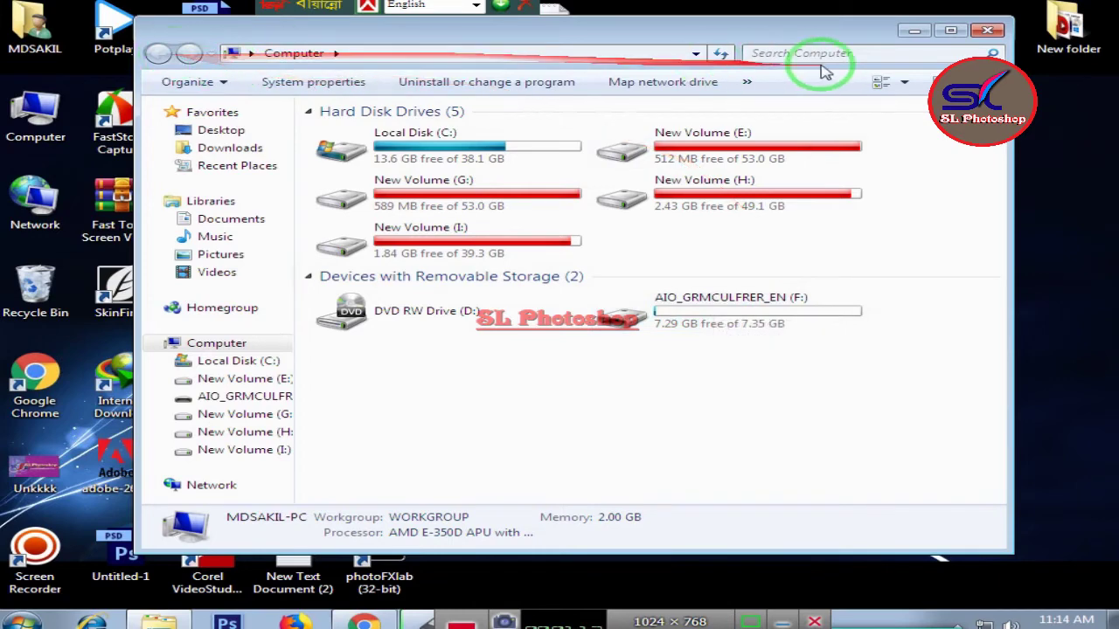
{"action": "left_click", "coordinate": [988, 33]}
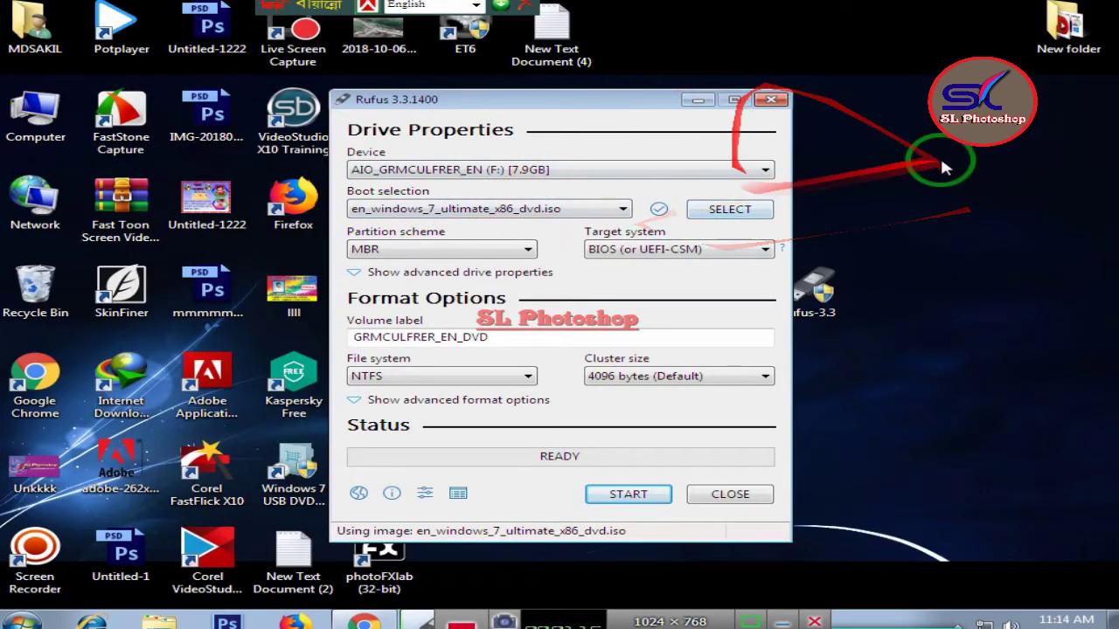
Choose the en_windows_7_ultimate_x86_dvd image from the Desktop again as the boot image.
{"action": "left_click", "coordinate": [741, 208]}
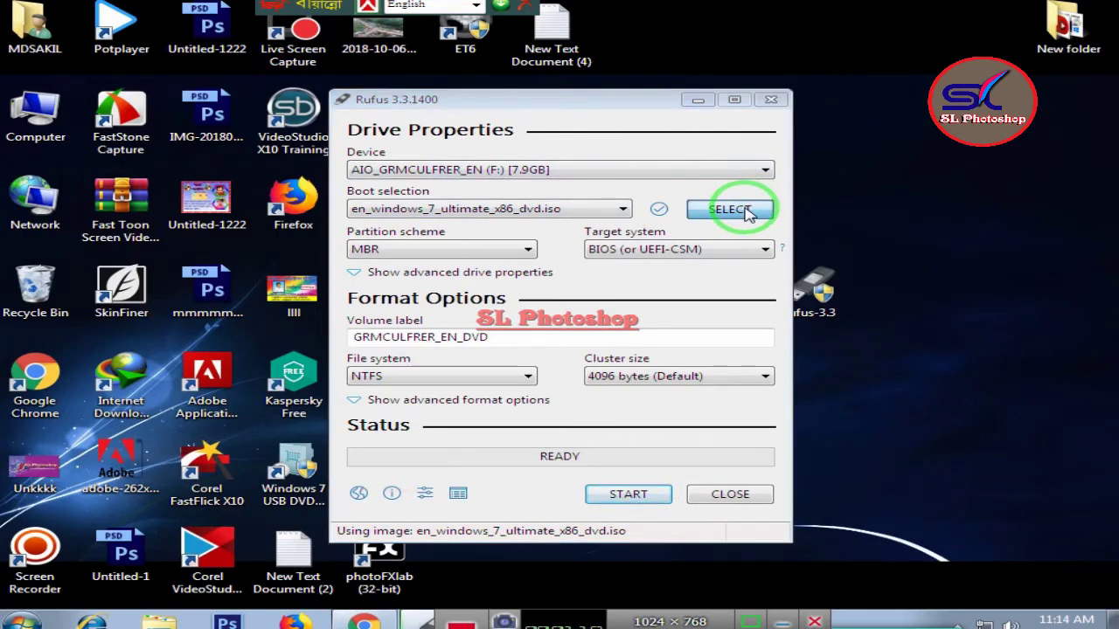
{"action": "left_click_drag", "start_coordinate": [1012, 229], "coordinate": [1007, 362]}
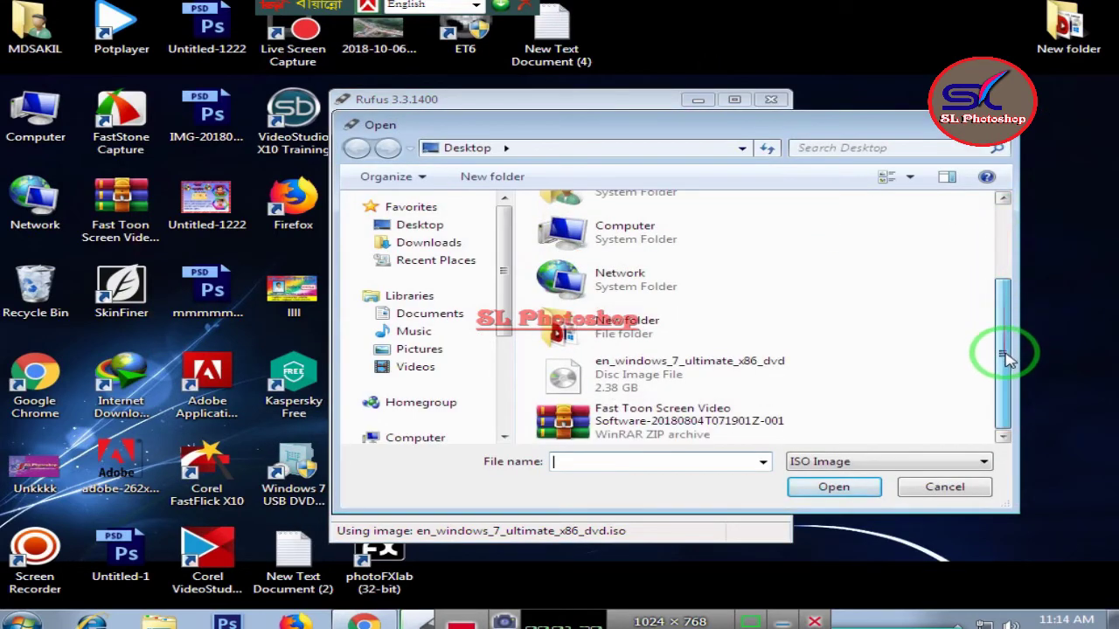
{"action": "left_click", "coordinate": [625, 387]}
{"action": "left_click", "coordinate": [838, 487]}
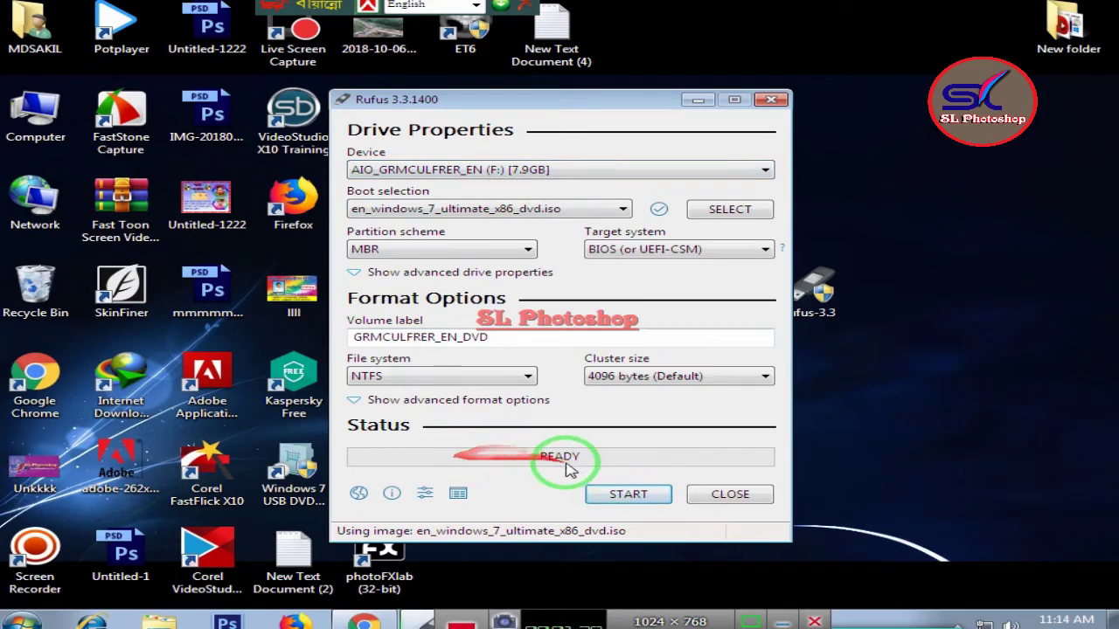
Try to write the Windows 7 image to the USB drive F:, agreeing to erase all its data.
{"action": "left_click", "coordinate": [631, 497]}
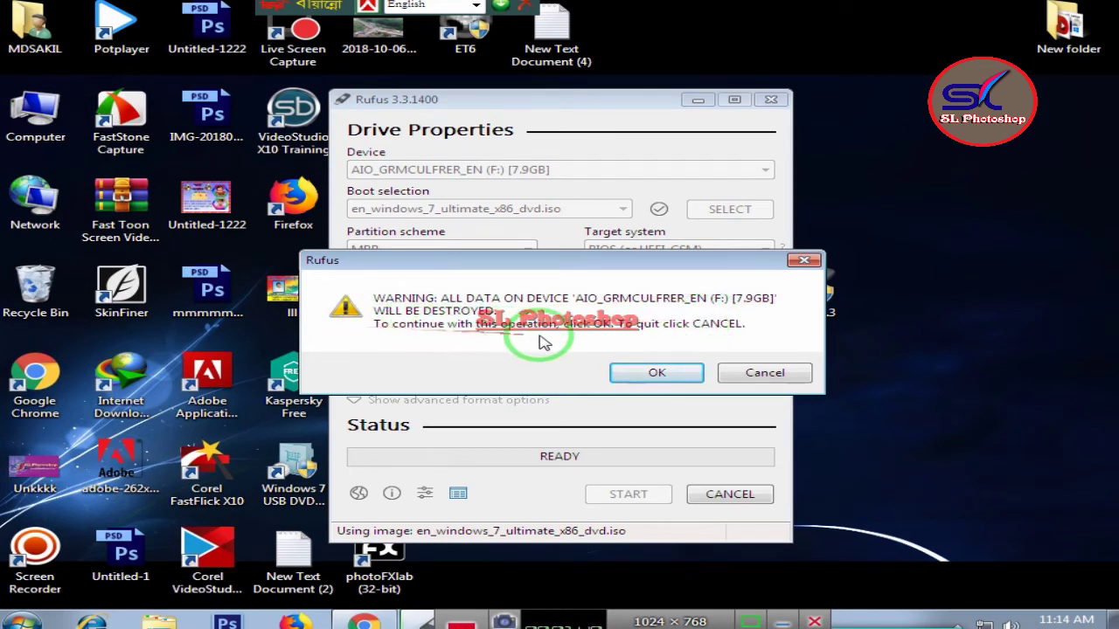
{"action": "left_click", "coordinate": [689, 373]}
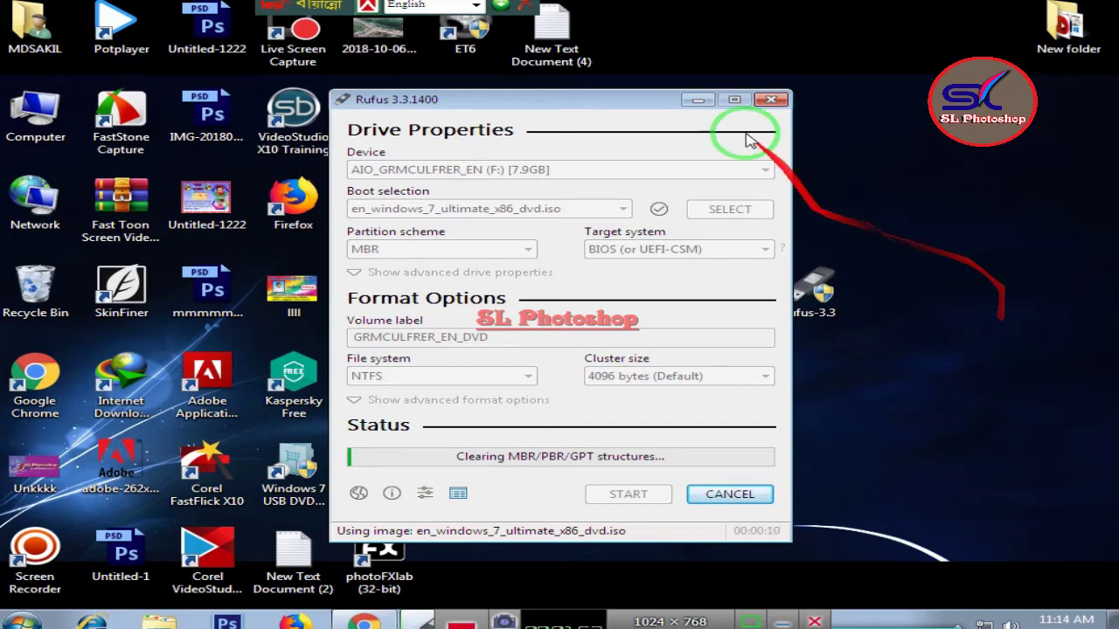
{"action": "left_click_drag", "start_coordinate": [609, 102], "coordinate": [543, 30]}
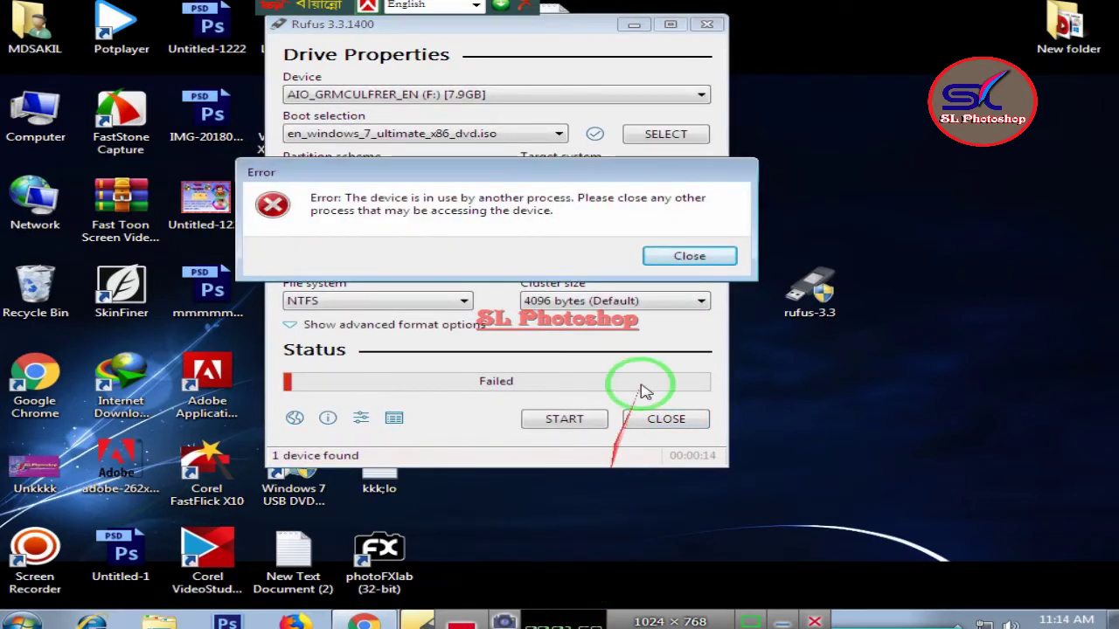
{"action": "left_click", "coordinate": [689, 256]}
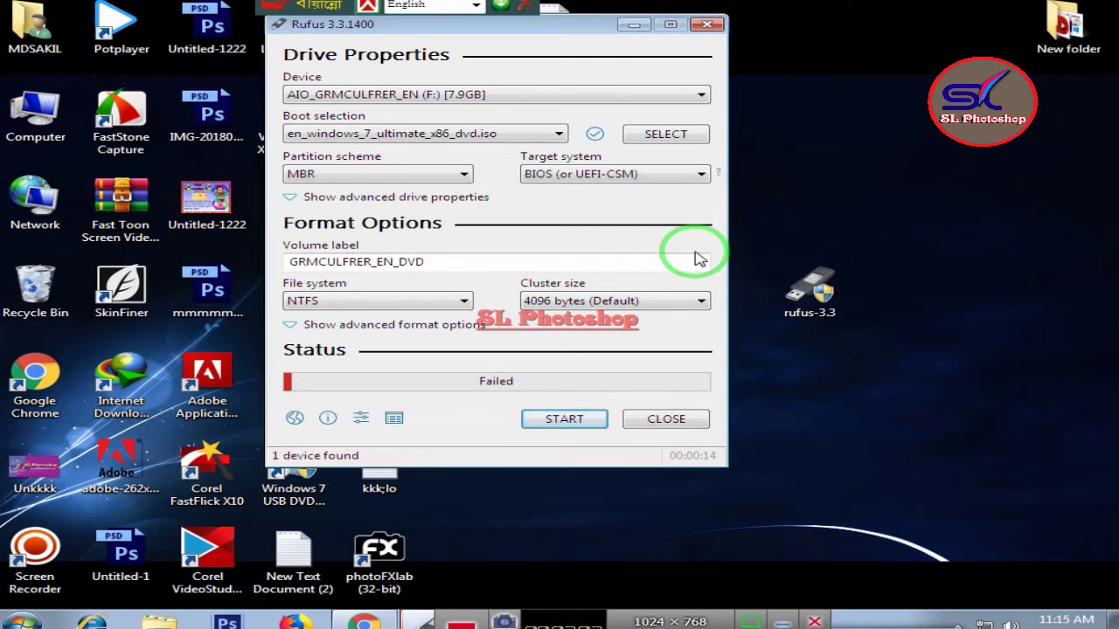
Restart writing the Windows 7 image to the USB drive F:, accepting the loss of its data.
{"action": "left_click", "coordinate": [559, 421]}
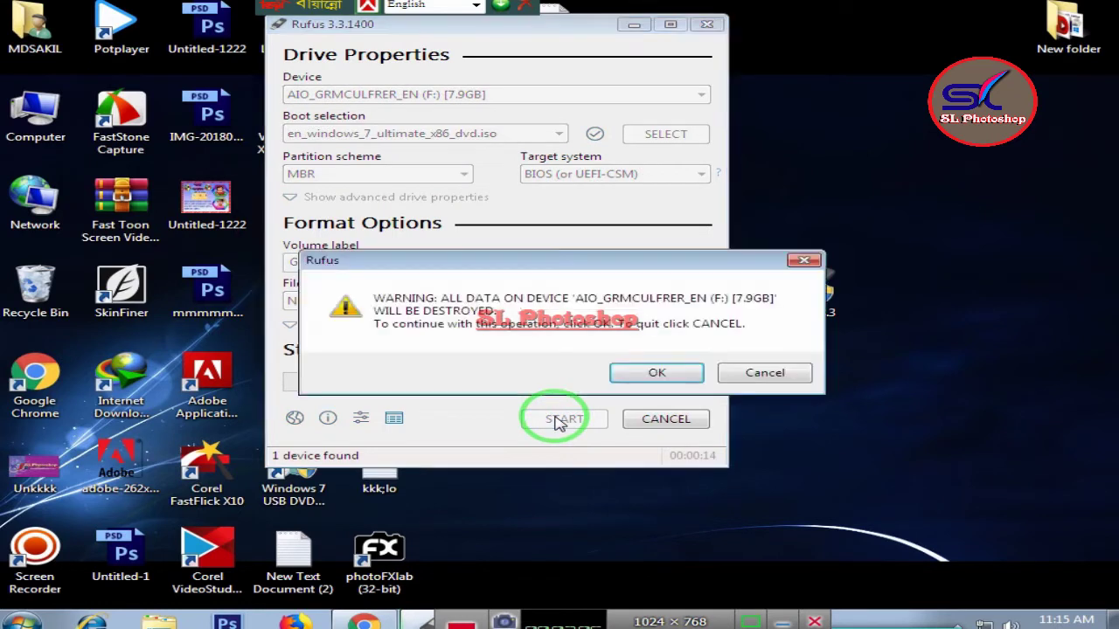
{"action": "left_click", "coordinate": [645, 377]}
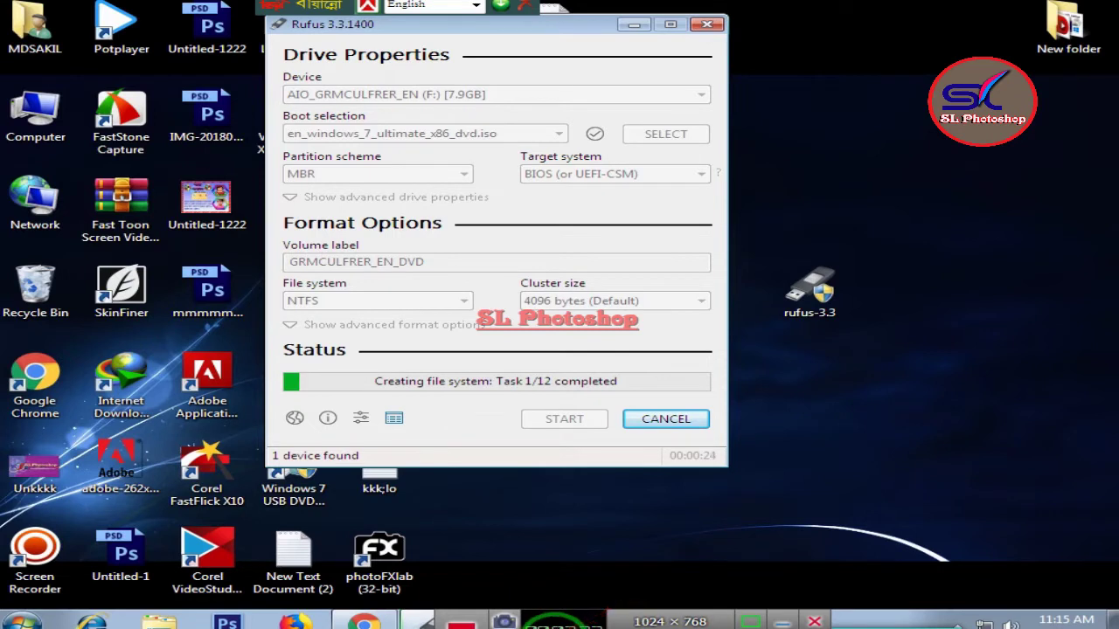
{"action": "left_click_drag", "start_coordinate": [554, 628], "coordinate": [561, 605]}
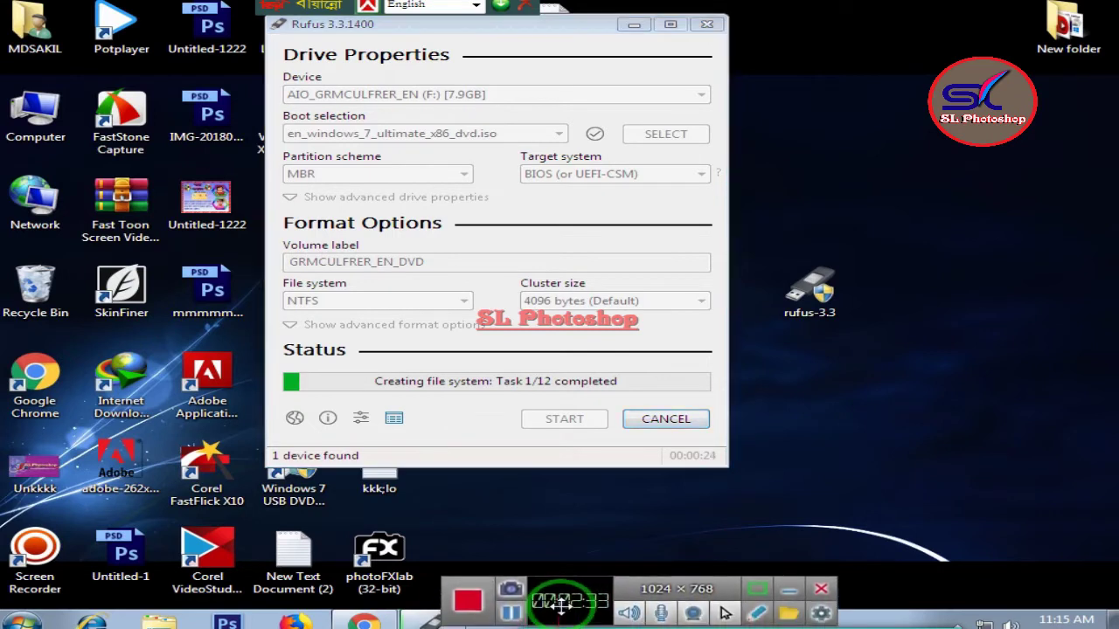
{"action": "left_click", "coordinate": [510, 614]}
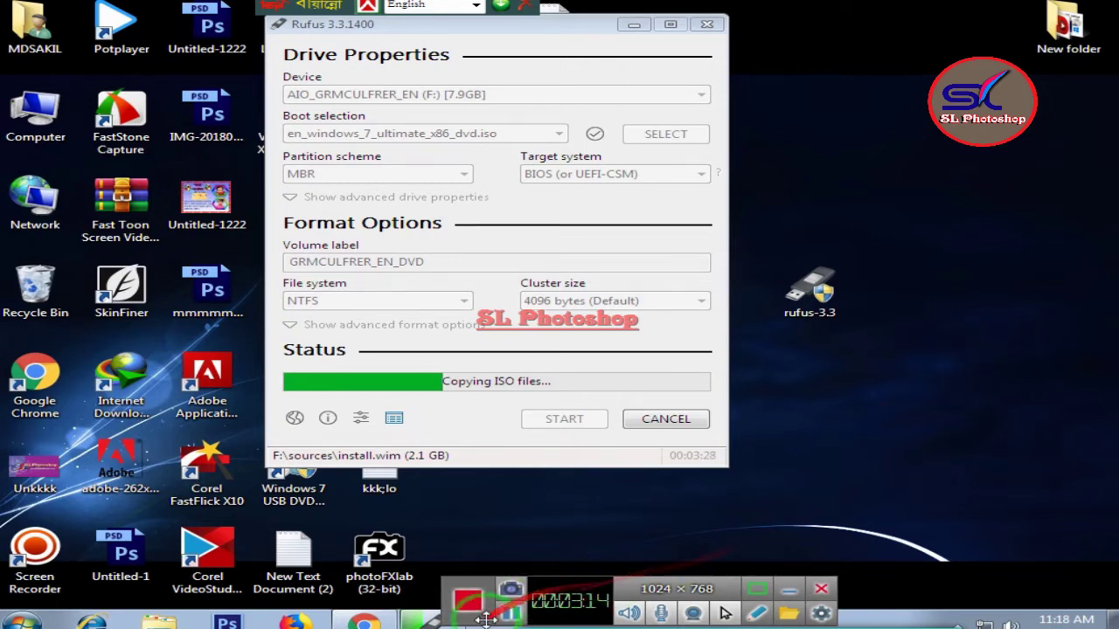
{"action": "left_click", "coordinate": [515, 615]}
{"action": "left_click", "coordinate": [508, 616]}
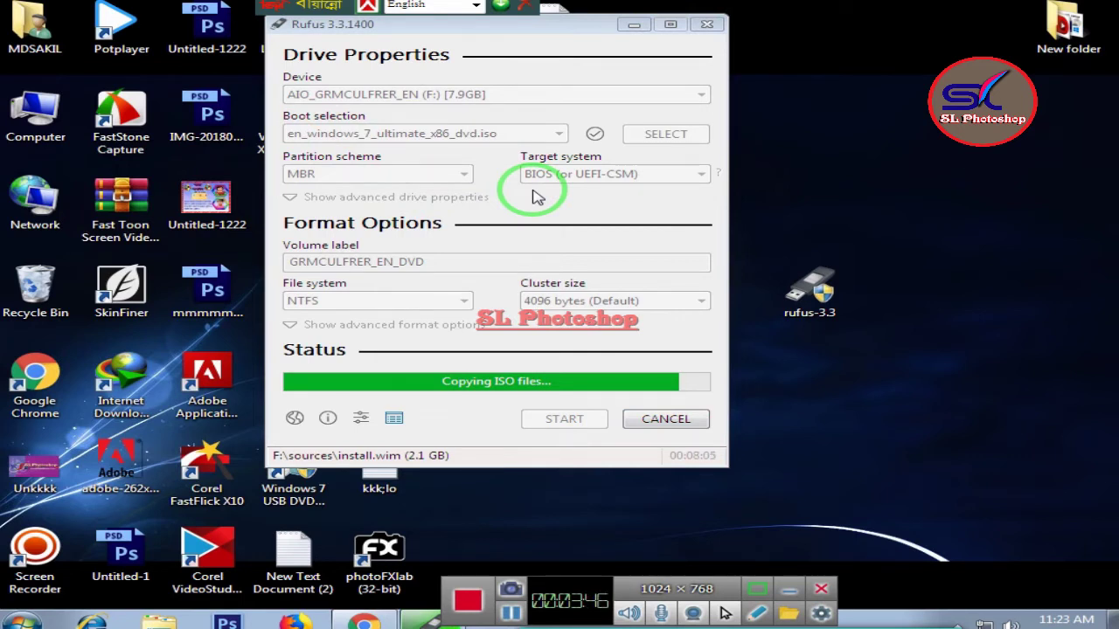
{"action": "left_click", "coordinate": [511, 616]}
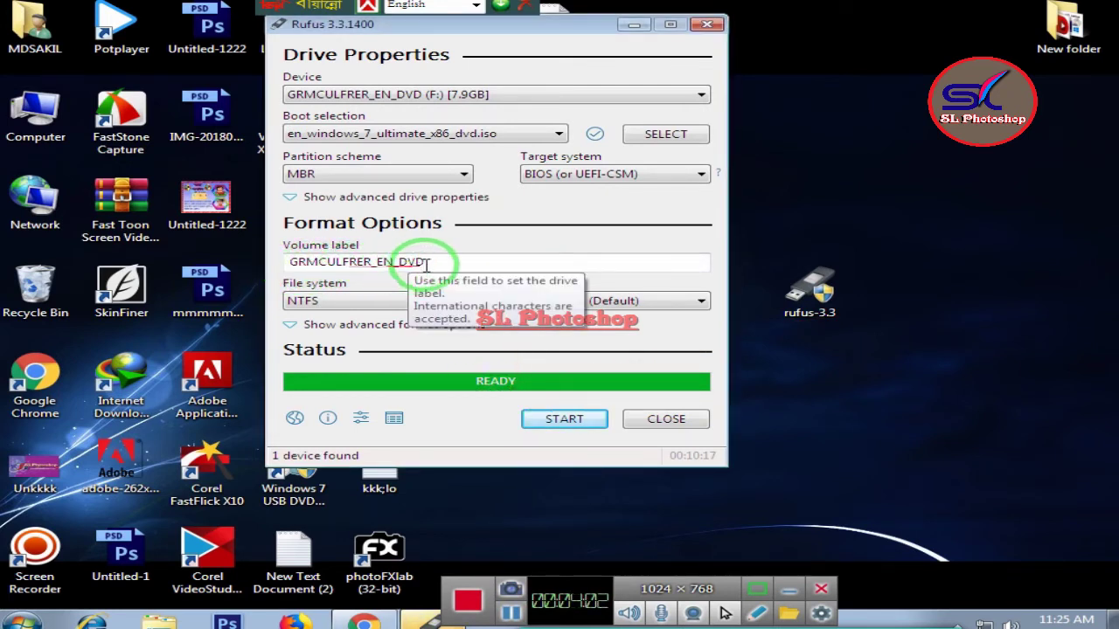
Test the bootable drive by opening GRMCULFRER_EN_DVD (F:) in Computer and running its setup application.
{"action": "double_click", "coordinate": [42, 107]}
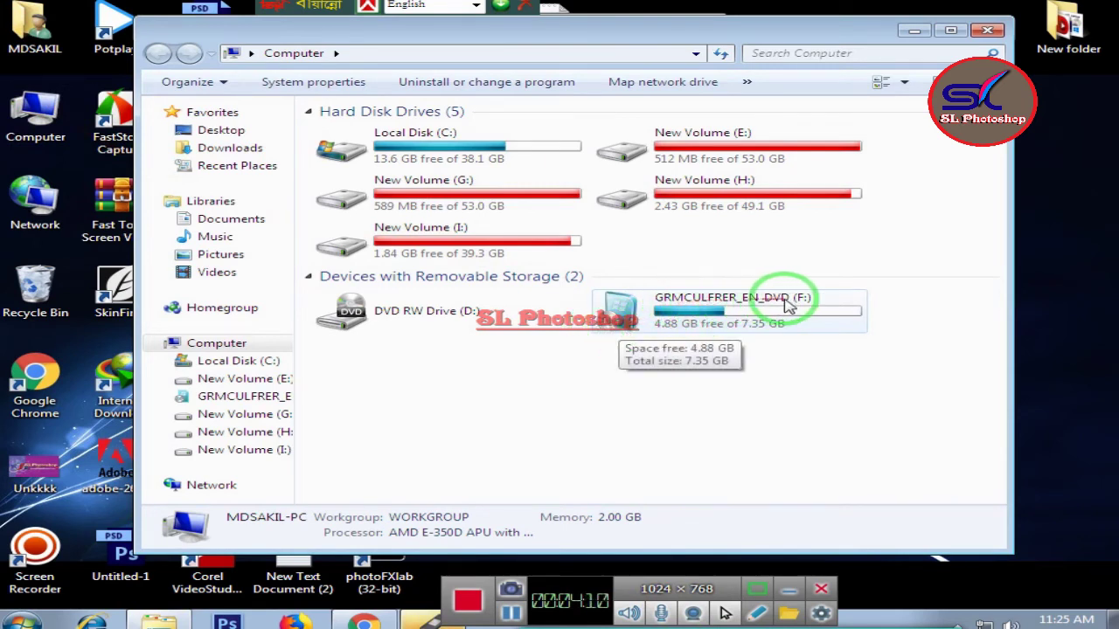
{"action": "double_click", "coordinate": [671, 304]}
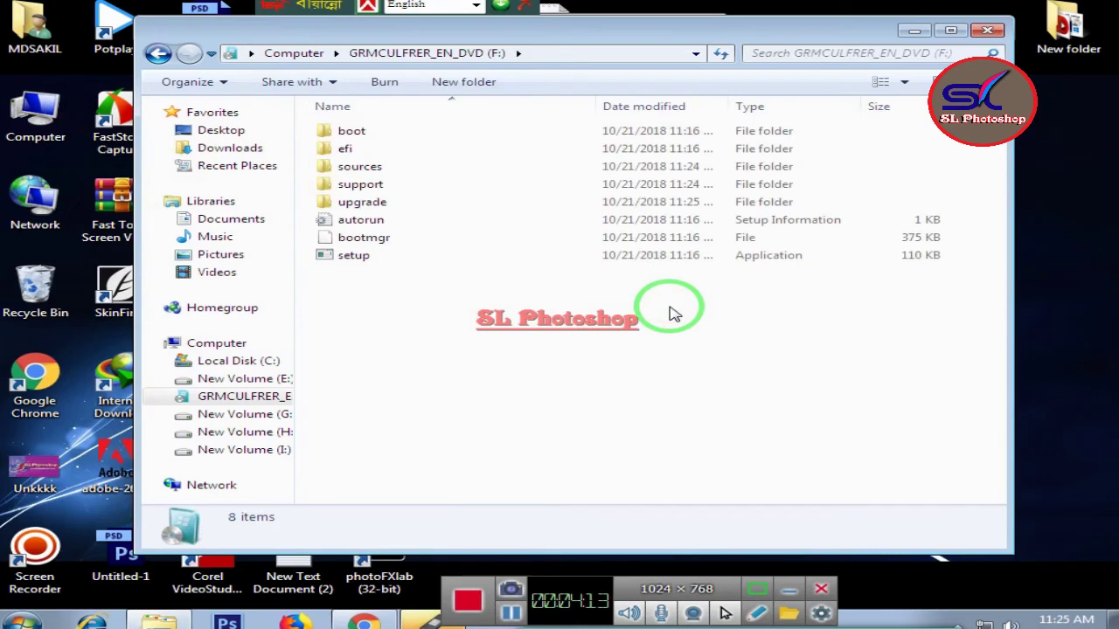
{"action": "left_click", "coordinate": [354, 258]}
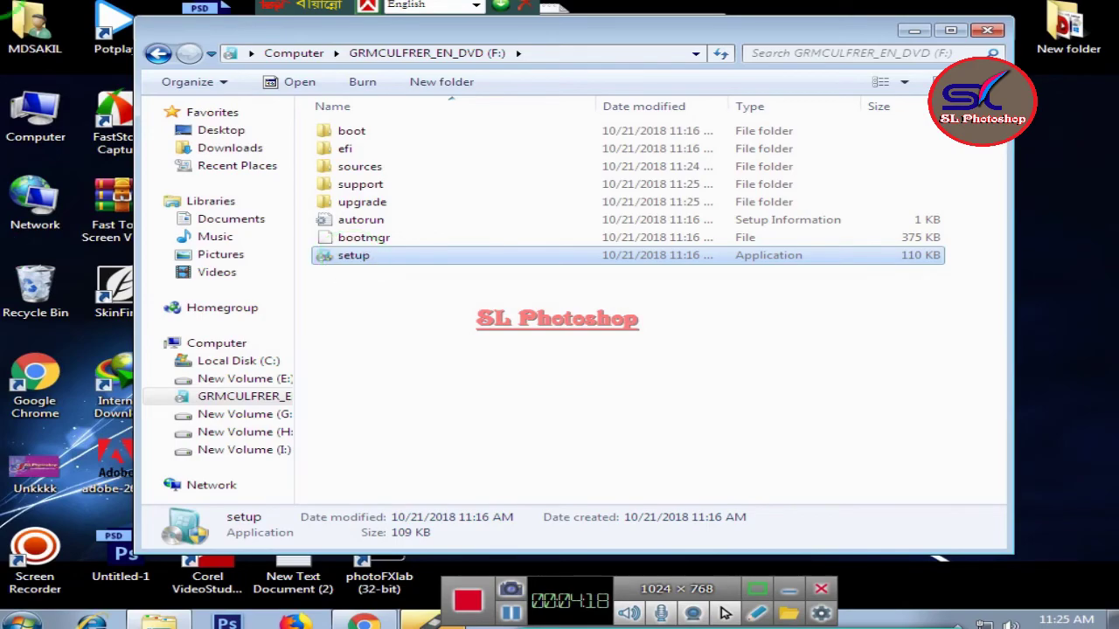
{"action": "left_click", "coordinate": [668, 341]}
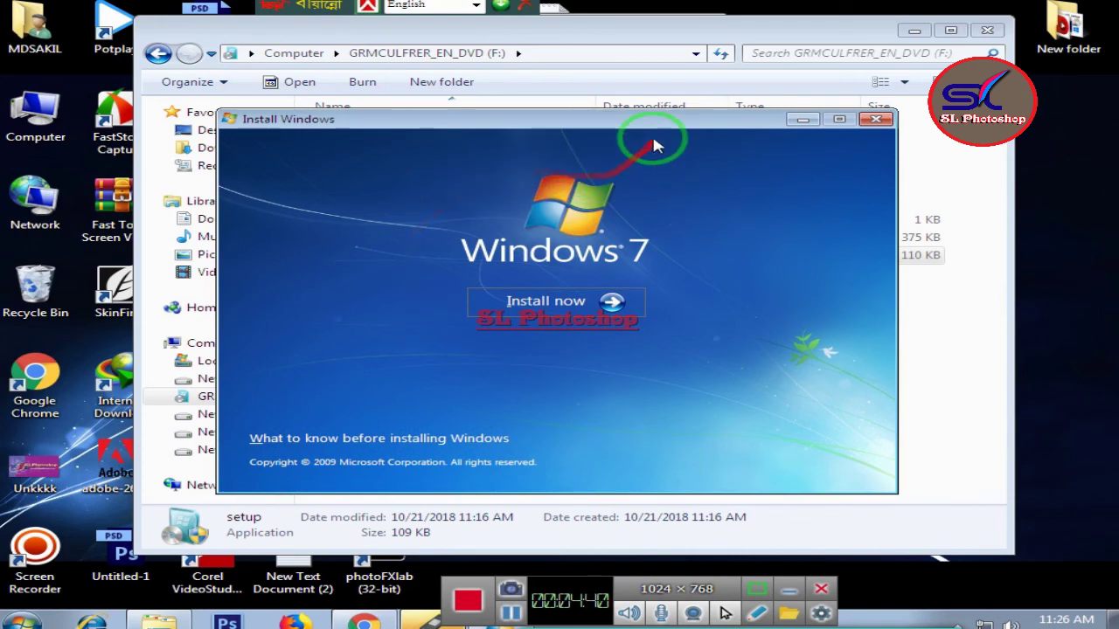
{"action": "left_click_drag", "start_coordinate": [632, 120], "coordinate": [591, 79]}
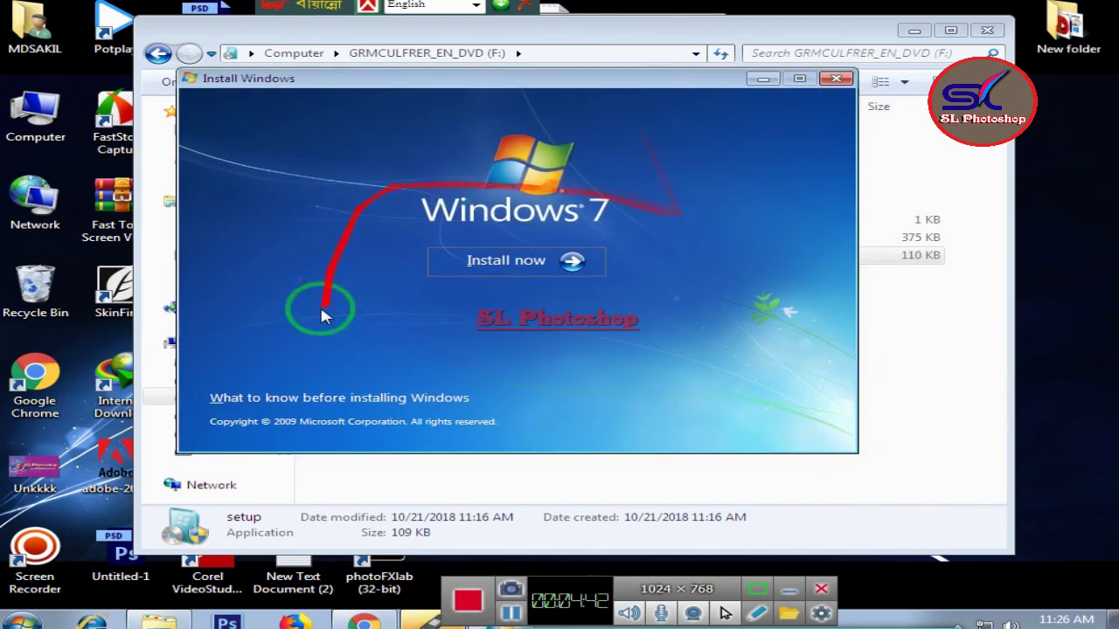
Close the Windows 7 installer, the USB drive's folder window and Rufus.
{"action": "left_click", "coordinate": [831, 80]}
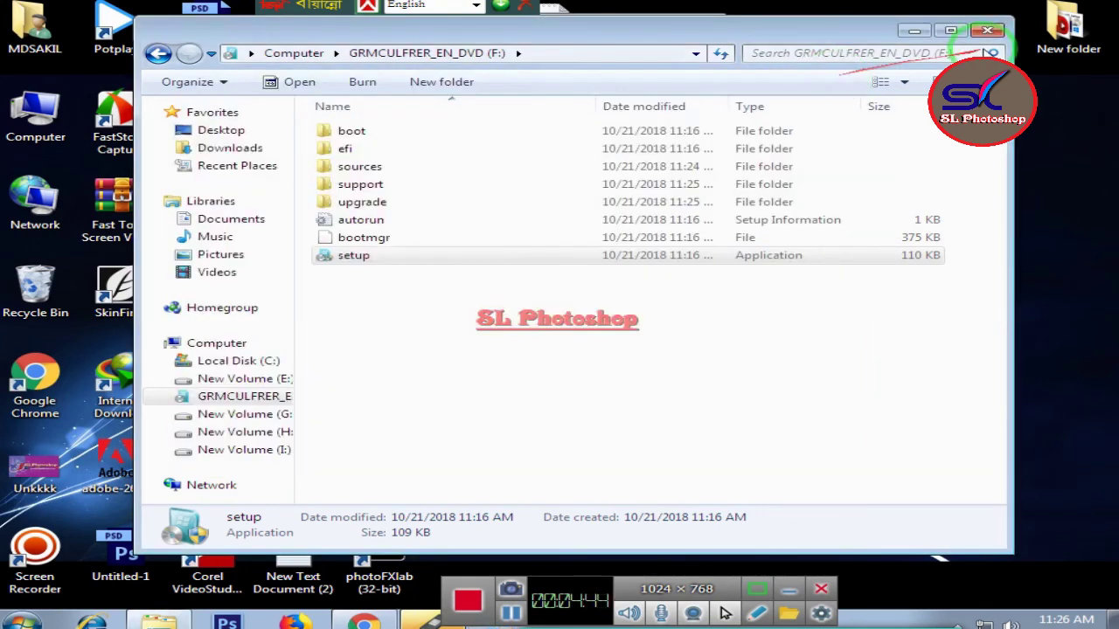
{"action": "left_click", "coordinate": [988, 31]}
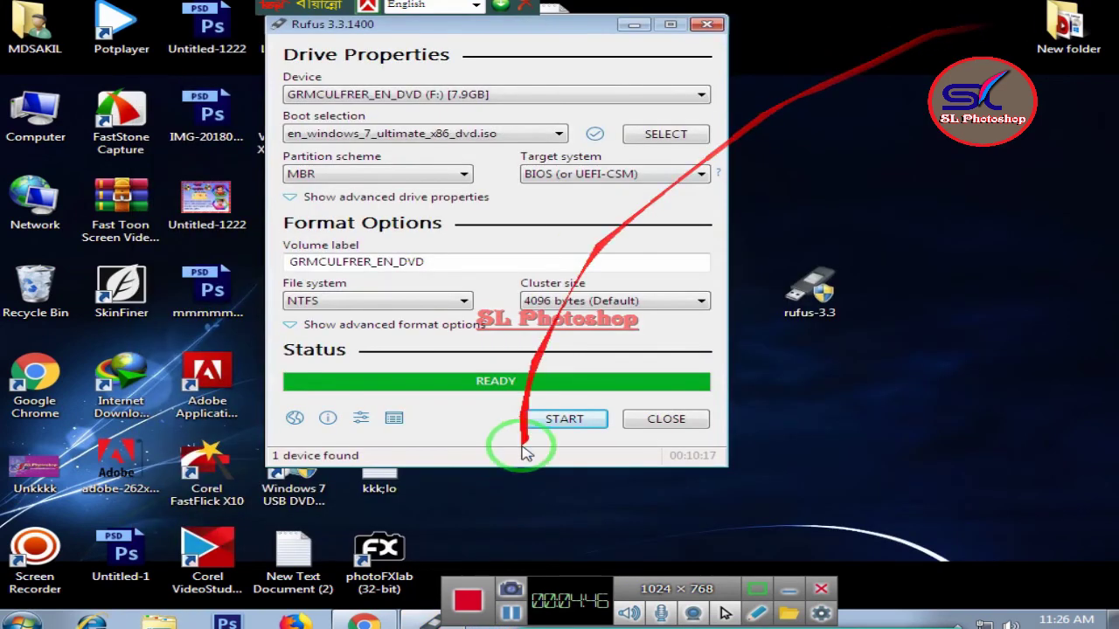
{"action": "left_click", "coordinate": [651, 425]}
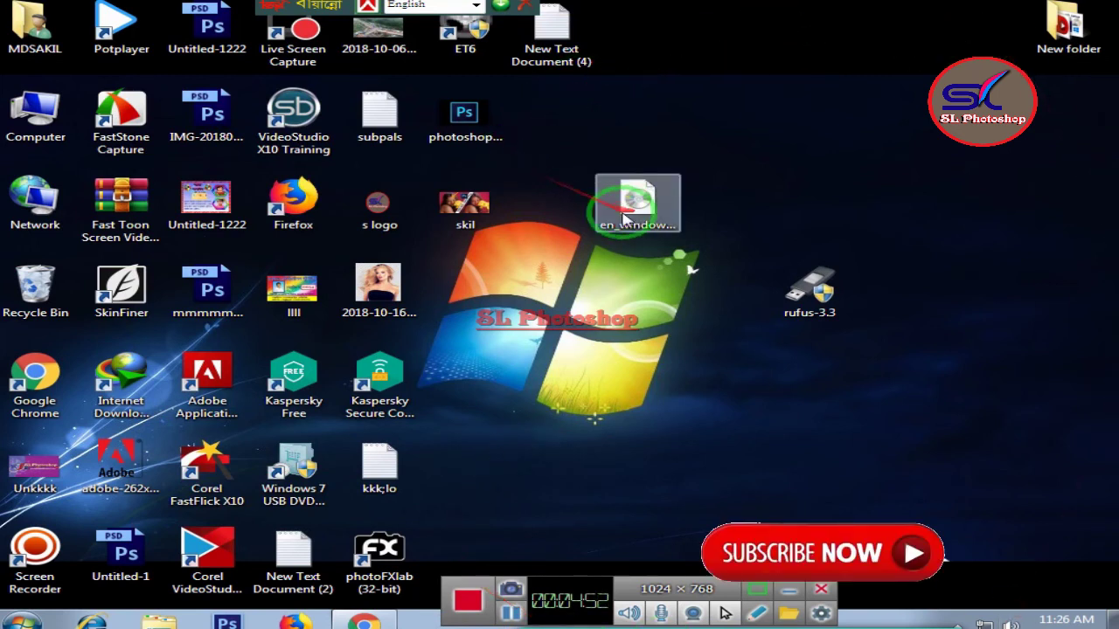
{"action": "left_click", "coordinate": [809, 299]}
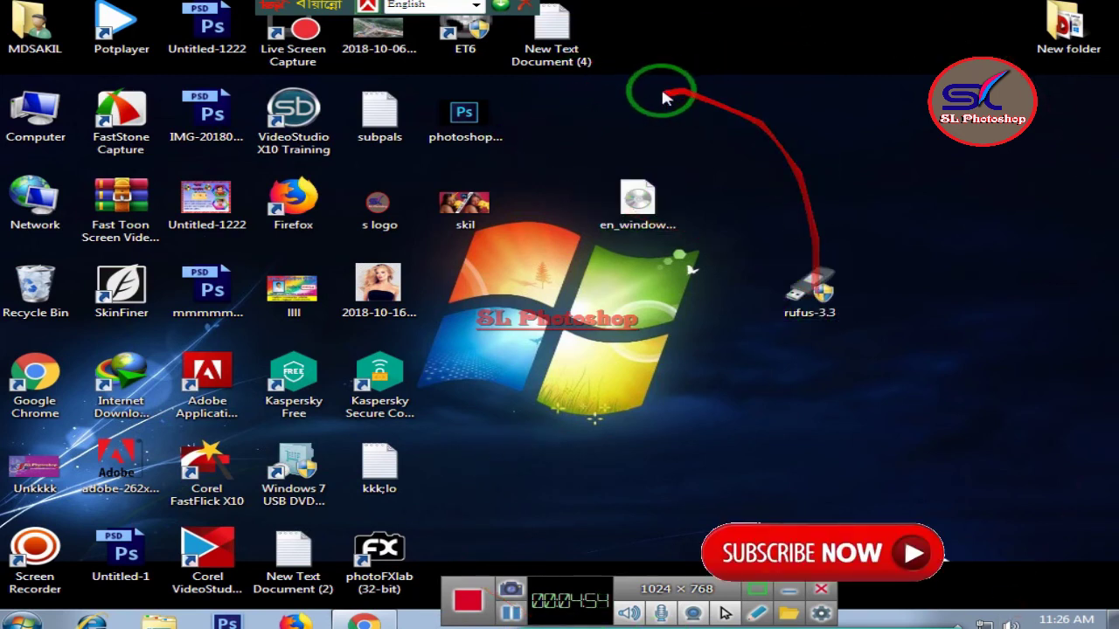